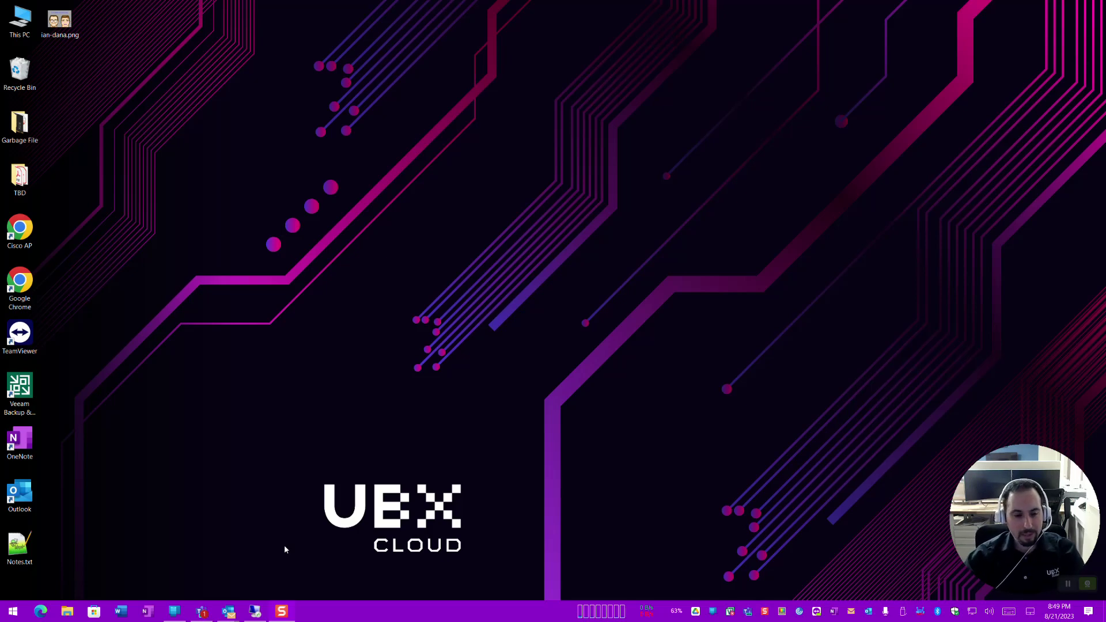
Step: Open the remote.ubxcloud.com remote desktop session full screen, restore the Ekran System Connection Manager window and move it to the middle of the desktop
{"action": "mouse_move", "coordinate": [256, 611]}
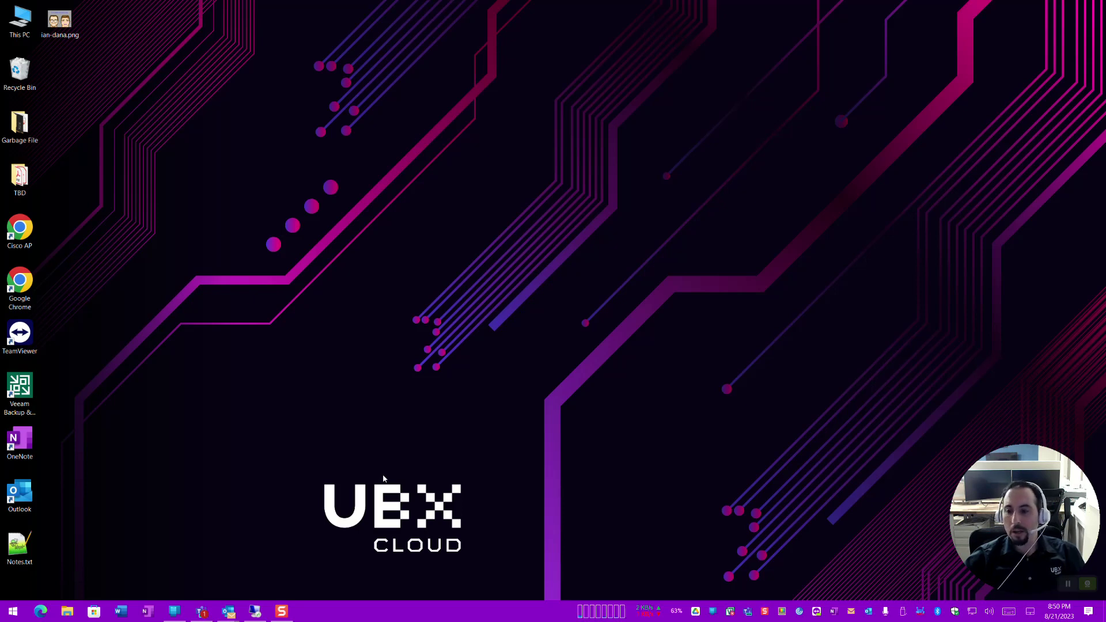
{"action": "left_click", "coordinate": [257, 604]}
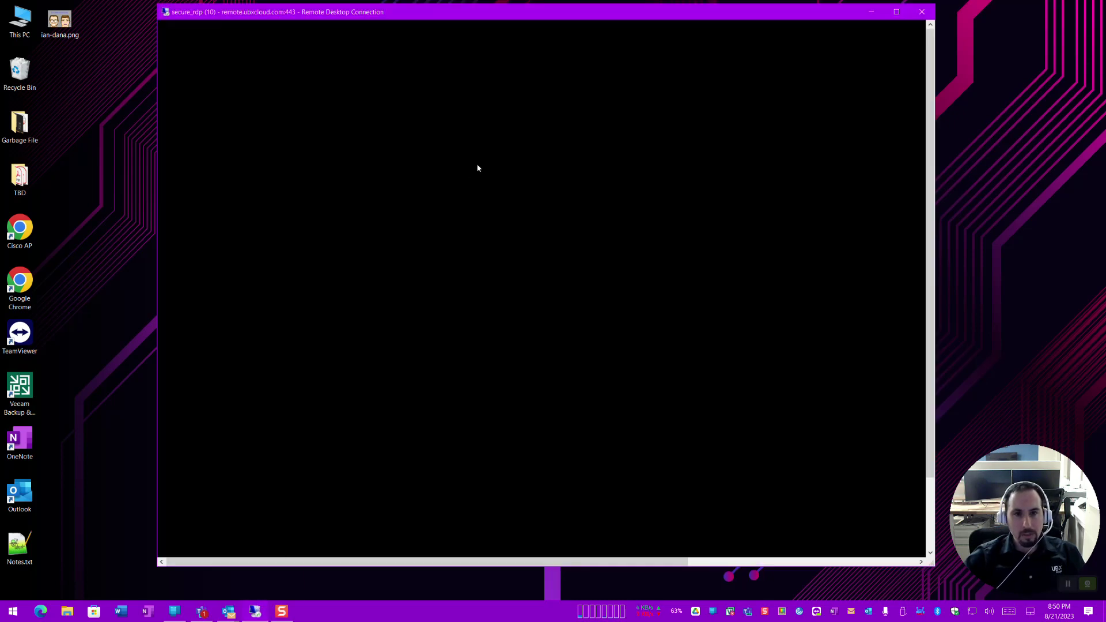
{"action": "left_click", "coordinate": [896, 12]}
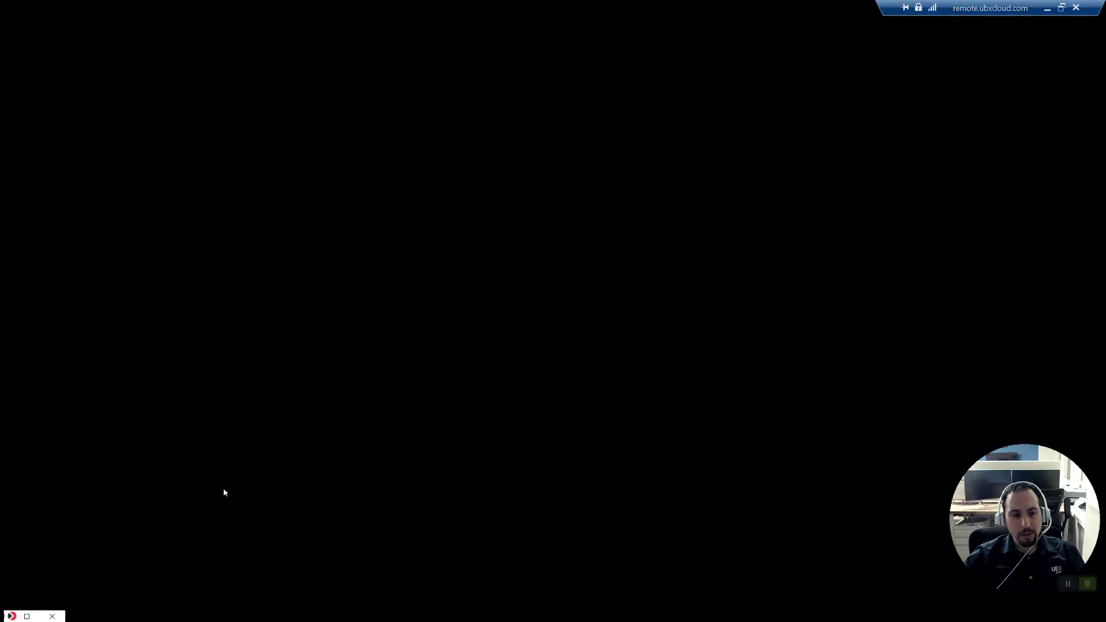
{"action": "left_click", "coordinate": [52, 615]}
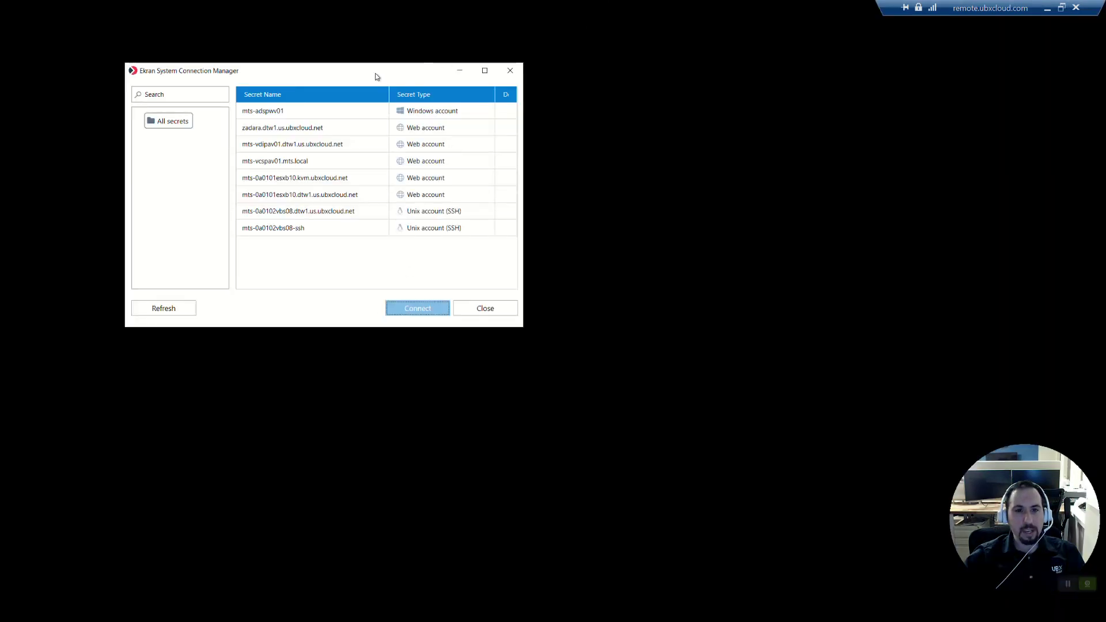
{"action": "left_click_drag", "start_coordinate": [375, 76], "coordinate": [582, 88]}
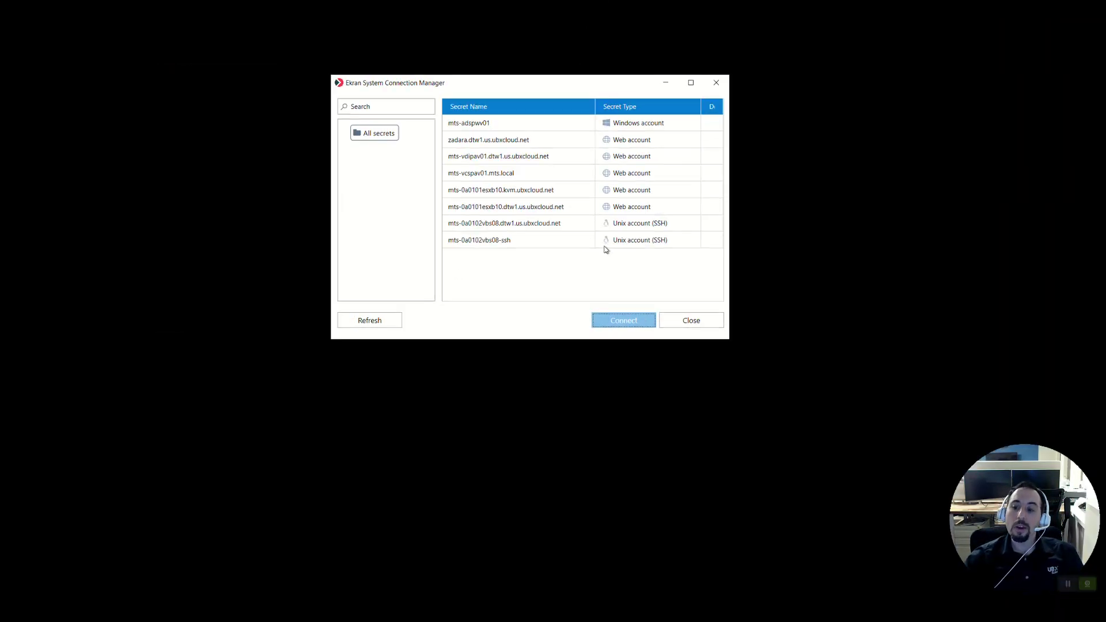
{"action": "left_click_drag", "start_coordinate": [538, 84], "coordinate": [583, 145]}
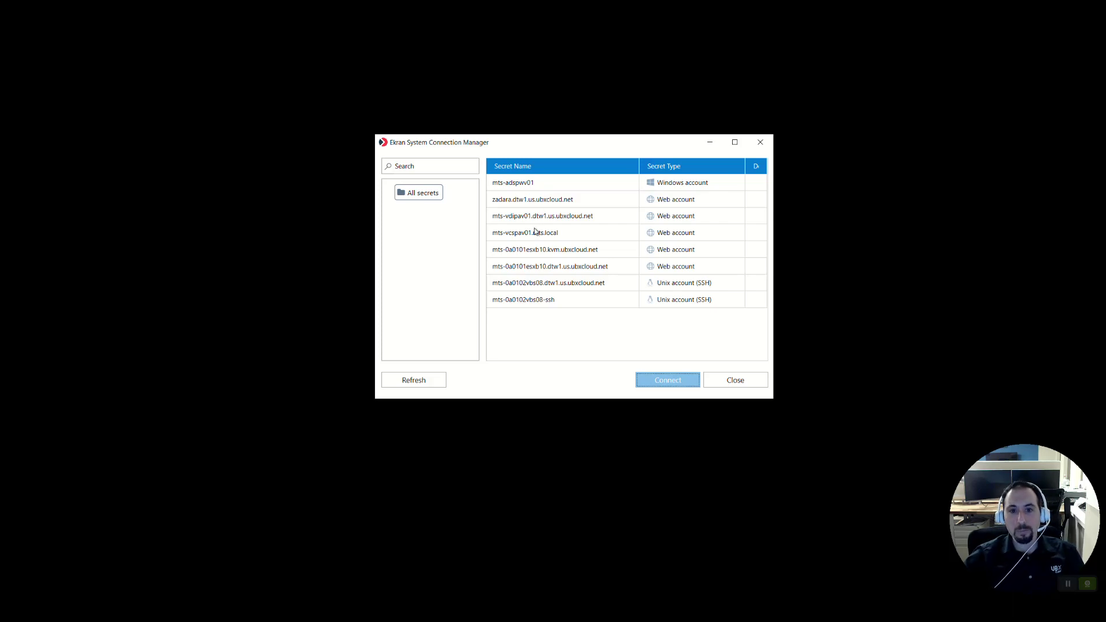
{"action": "left_click_drag", "start_coordinate": [521, 147], "coordinate": [507, 154]}
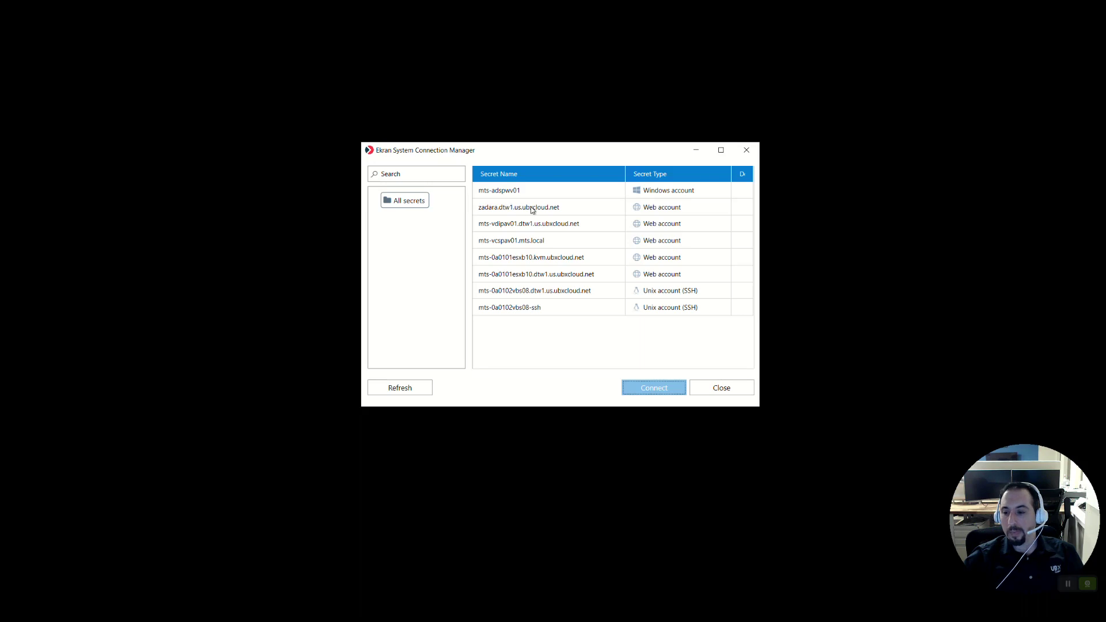
Step: Connect to the mts-0a0101esxb10.kvm.ubxcloud.net web account from the secrets list
{"action": "left_click", "coordinate": [422, 176]}
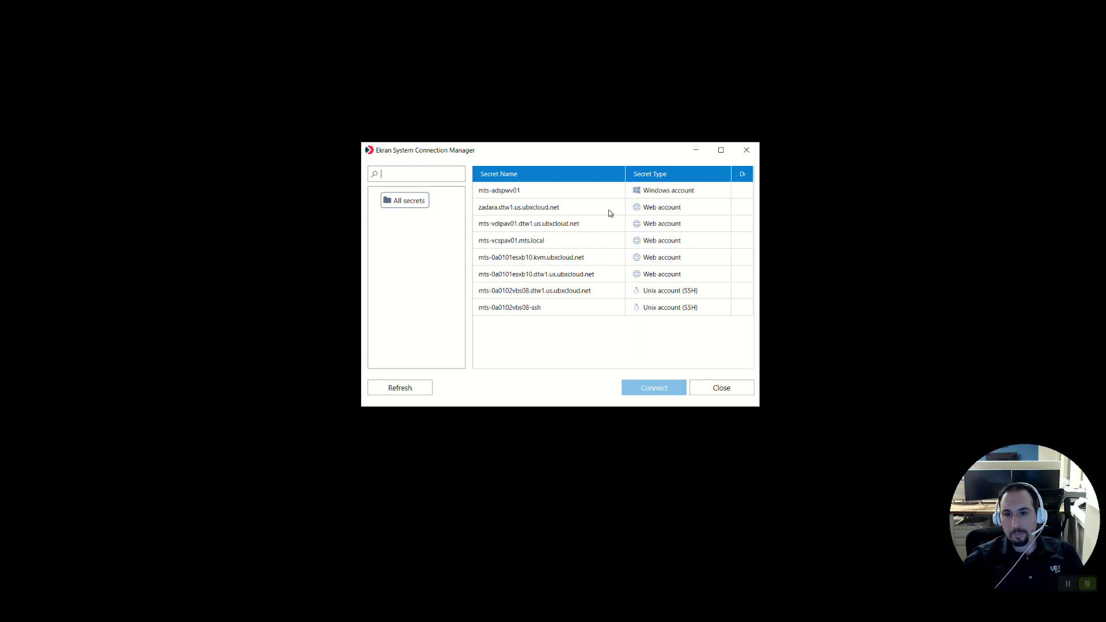
{"action": "left_click", "coordinate": [539, 214]}
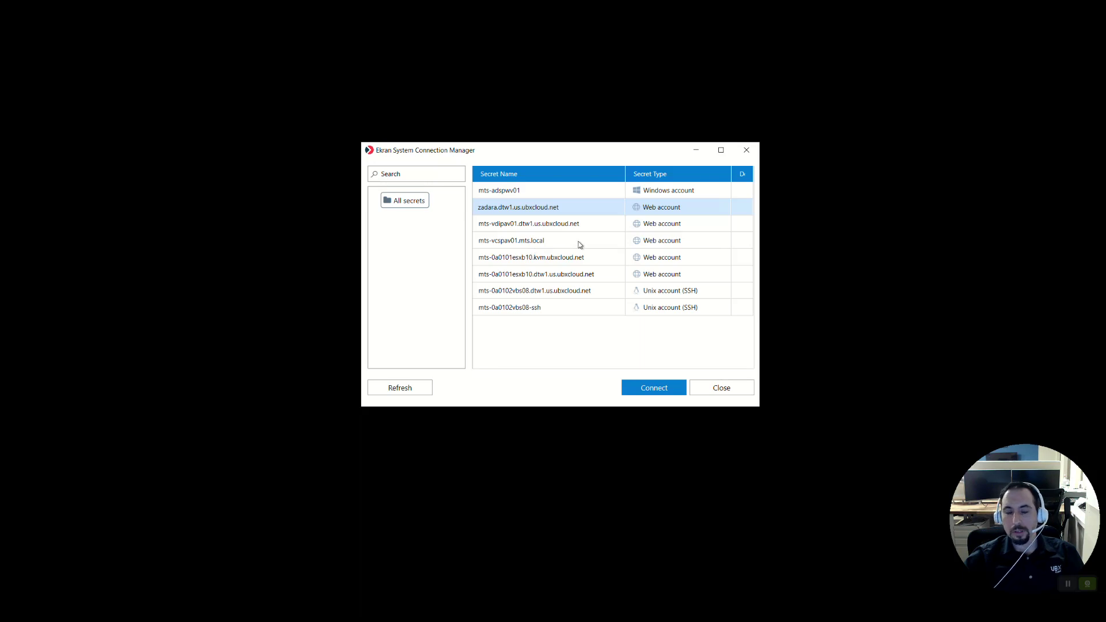
{"action": "left_click", "coordinate": [531, 260]}
{"action": "left_click", "coordinate": [650, 393]}
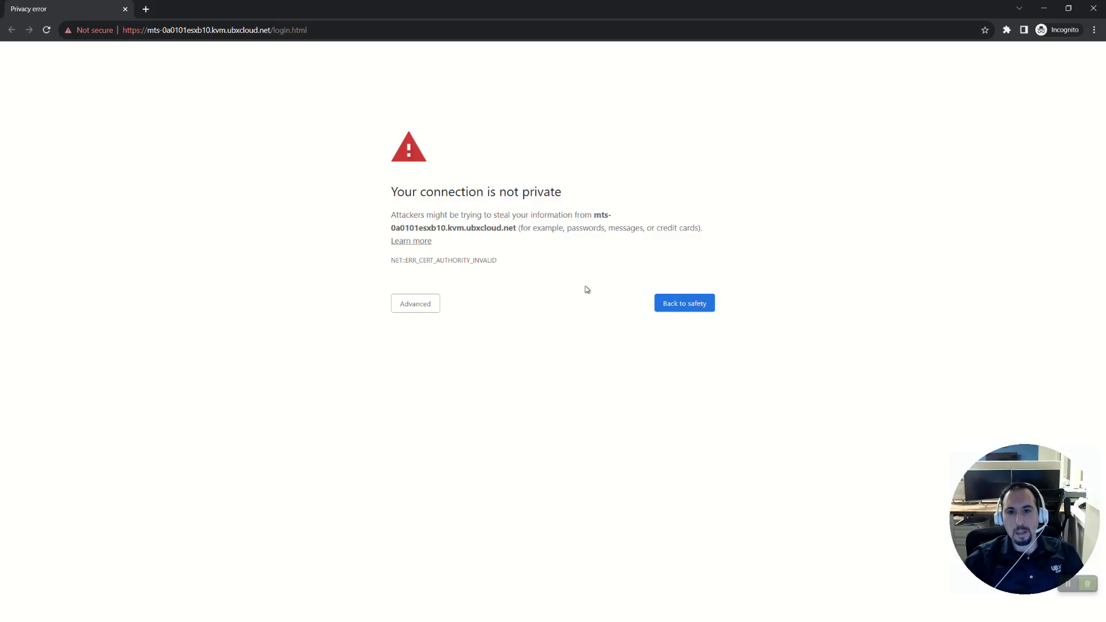
Step: Proceed past the certificate warning, shrink the browser window and log in to Cisco Integrated Management Controller with the prefilled credentials
{"action": "left_click", "coordinate": [420, 303]}
{"action": "left_click", "coordinate": [419, 384]}
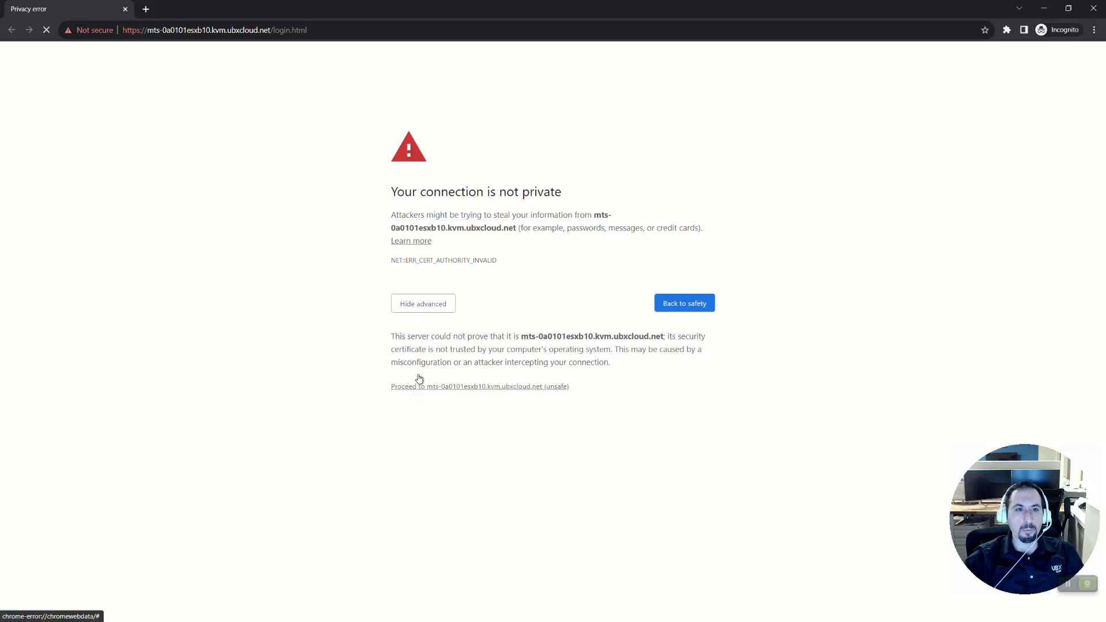
{"action": "left_click", "coordinate": [1068, 9]}
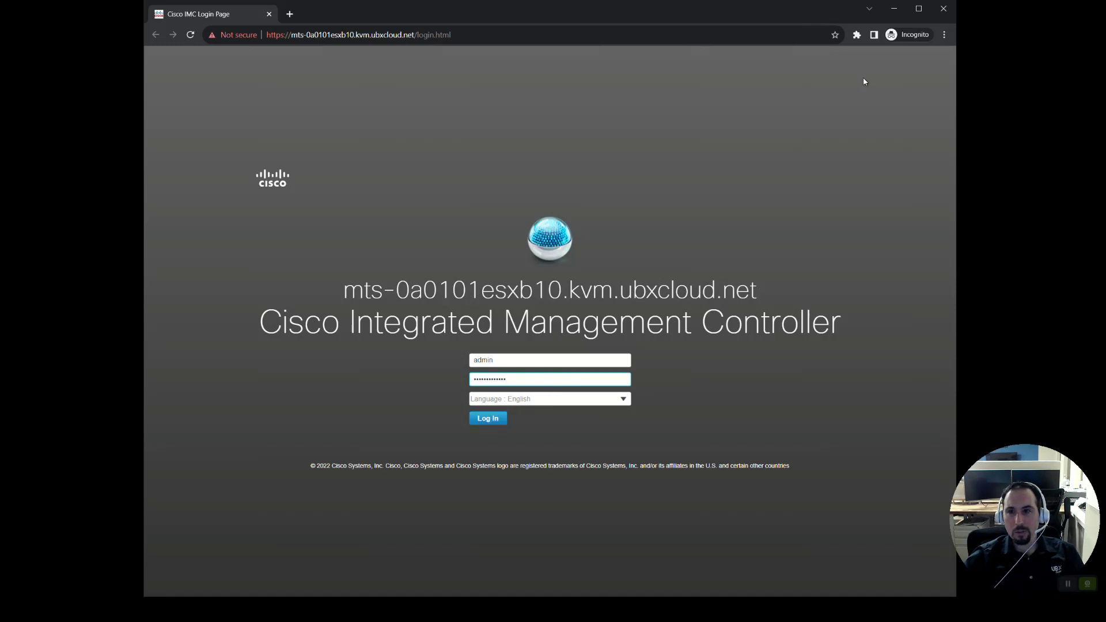
{"action": "left_click", "coordinate": [489, 421]}
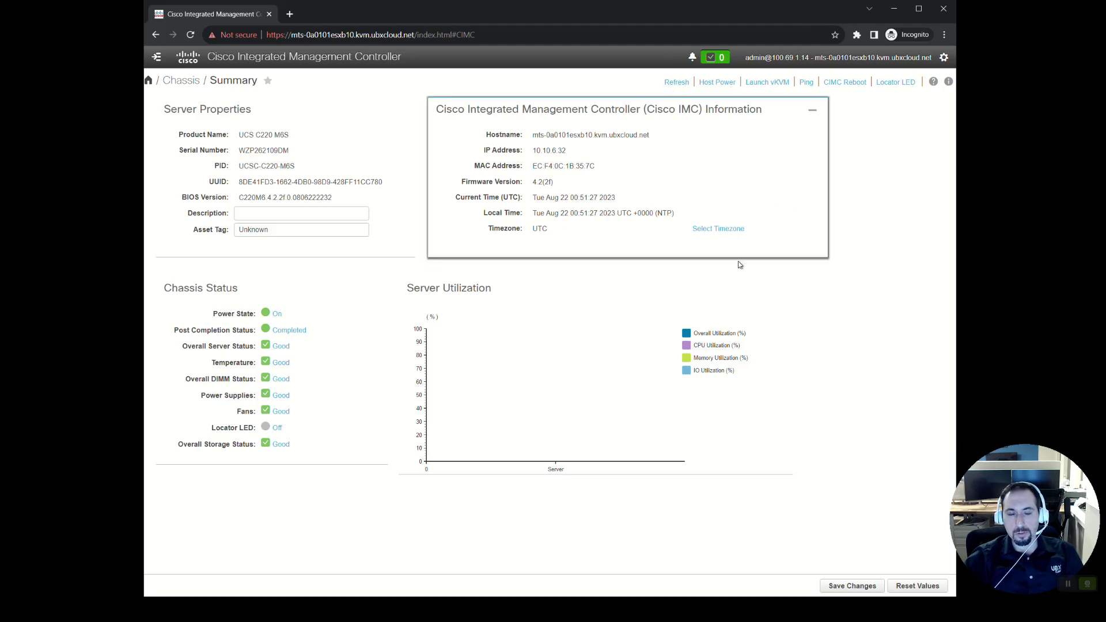
Step: Examine the server's CPU and GPU inventory in the chassis section and close the browser session
{"action": "left_click", "coordinate": [161, 56]}
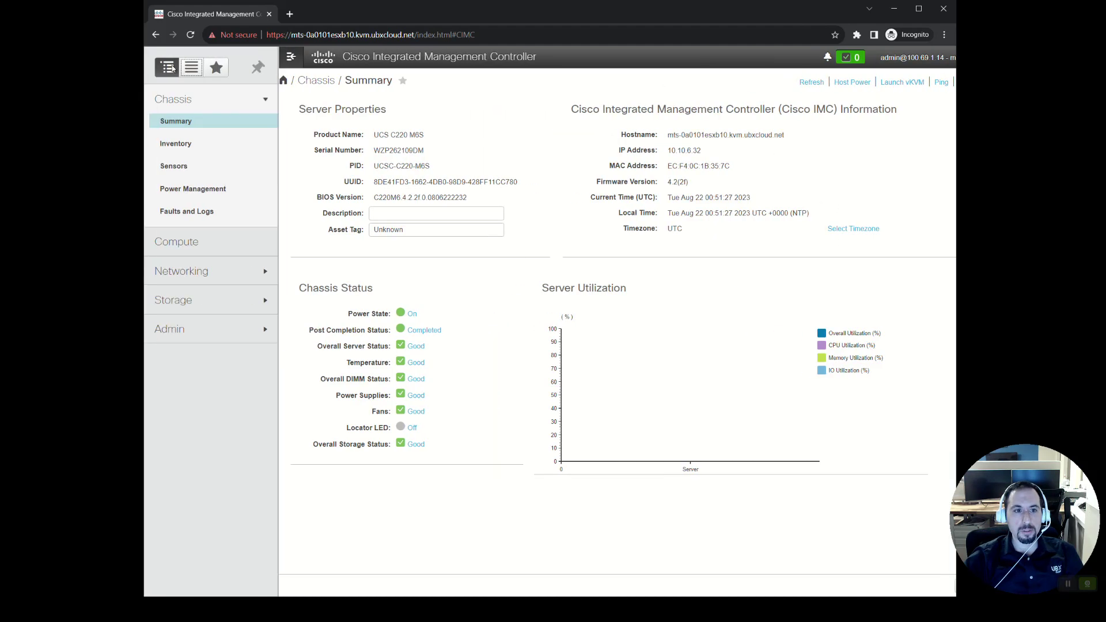
{"action": "left_click", "coordinate": [175, 143]}
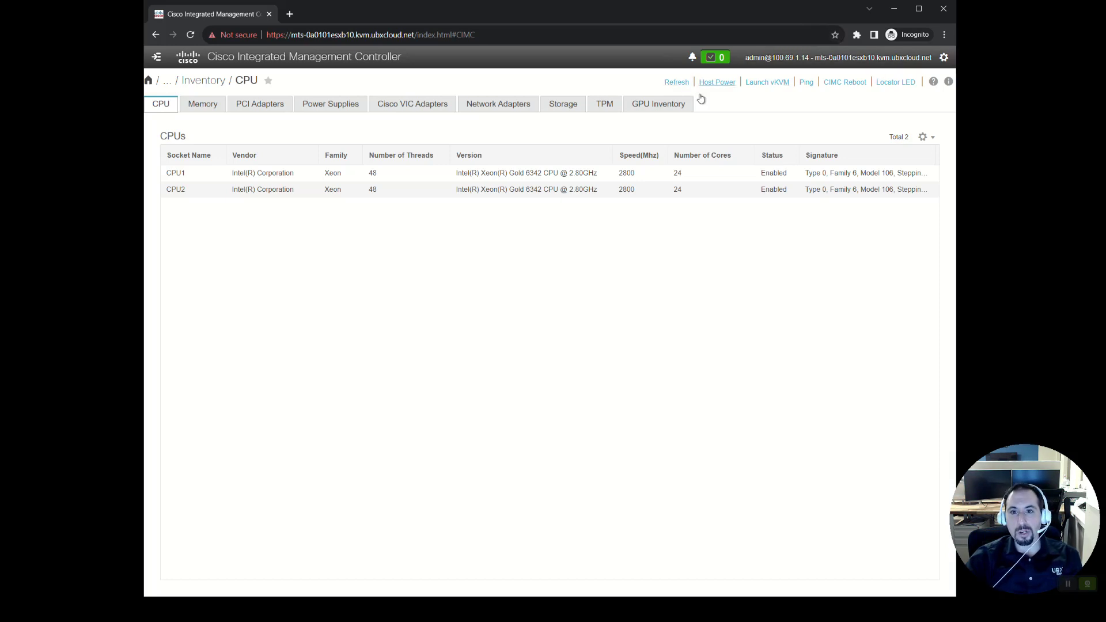
{"action": "left_click", "coordinate": [634, 106]}
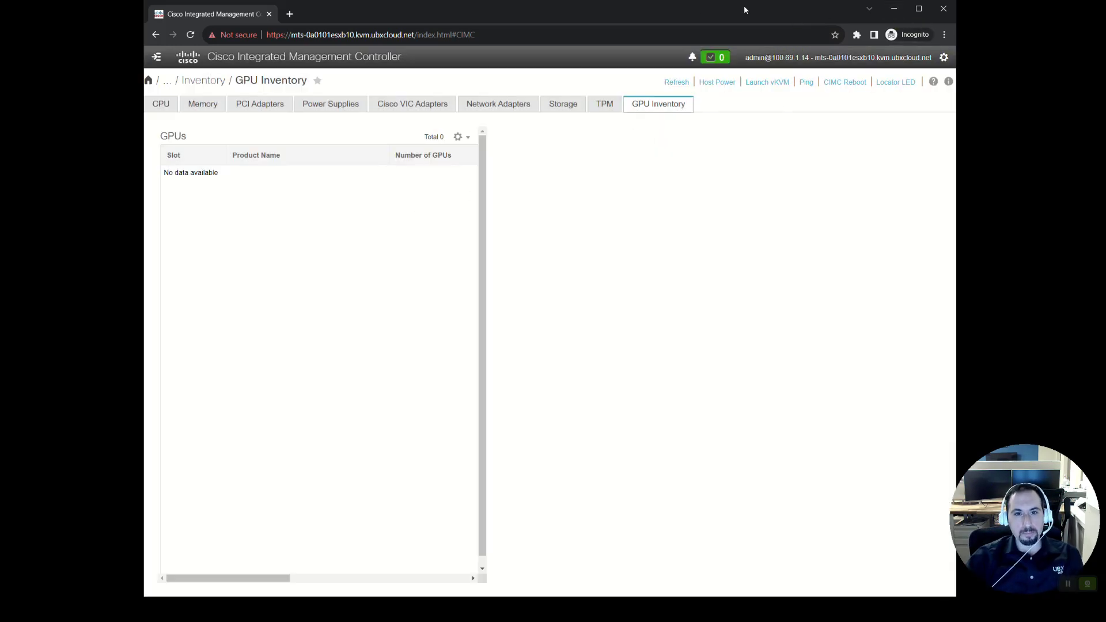
{"action": "left_click_drag", "start_coordinate": [685, 9], "coordinate": [696, 46]}
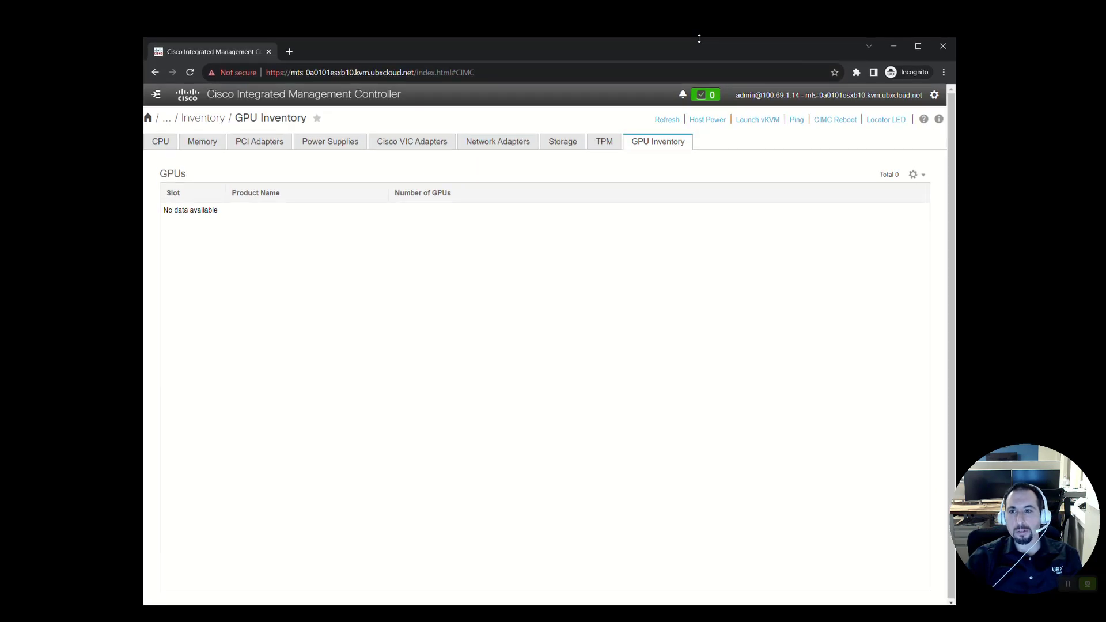
{"action": "left_click", "coordinate": [943, 46]}
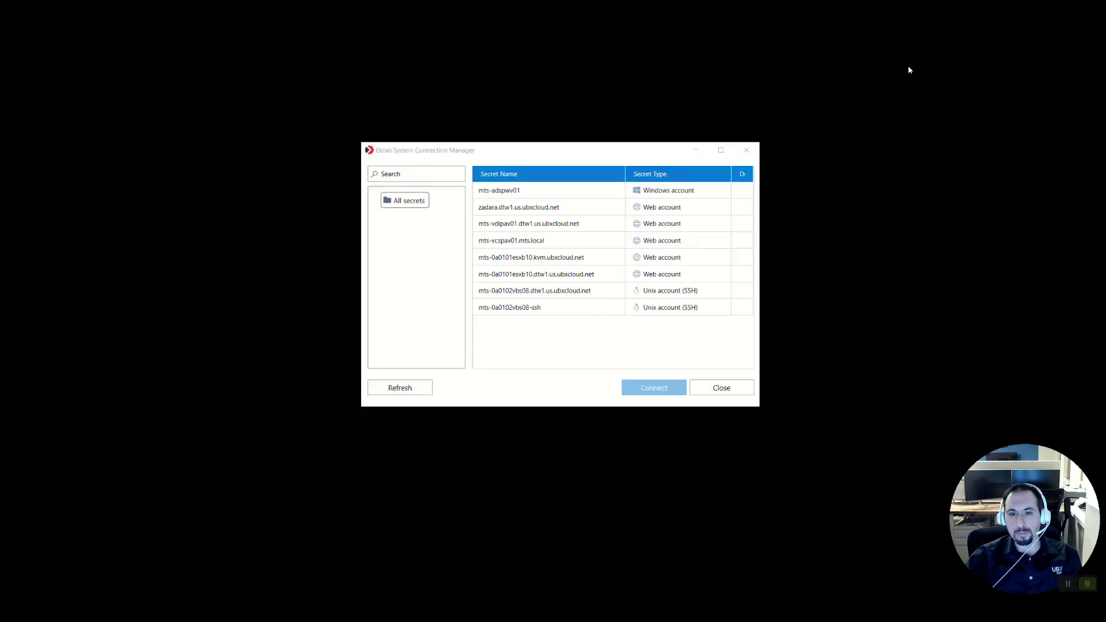
Step: Connect to the mts-0a0102vbs08-ssh Unix account from the secrets list
{"action": "left_click", "coordinate": [548, 309]}
{"action": "left_click", "coordinate": [578, 327]}
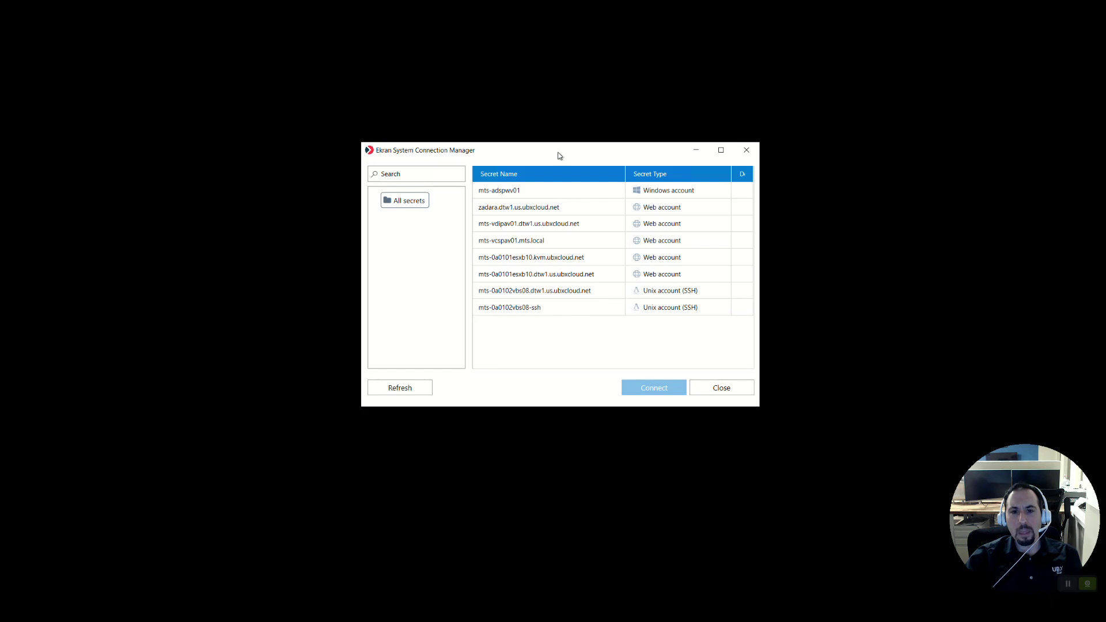
{"action": "left_click_drag", "start_coordinate": [558, 152], "coordinate": [557, 127]}
{"action": "left_click", "coordinate": [585, 288]}
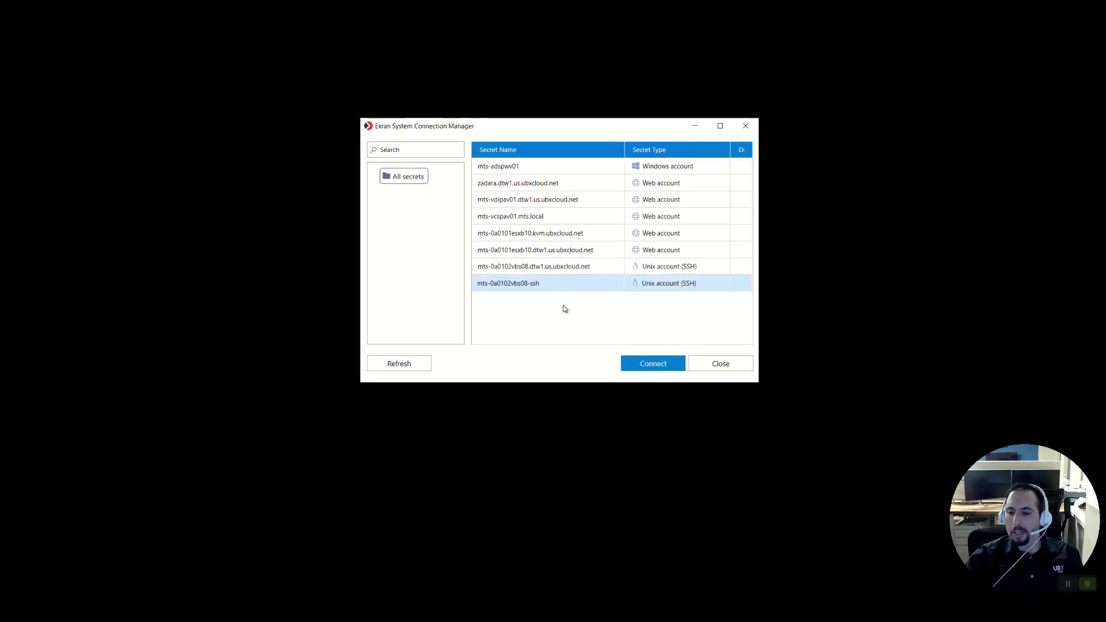
{"action": "left_click", "coordinate": [646, 362]}
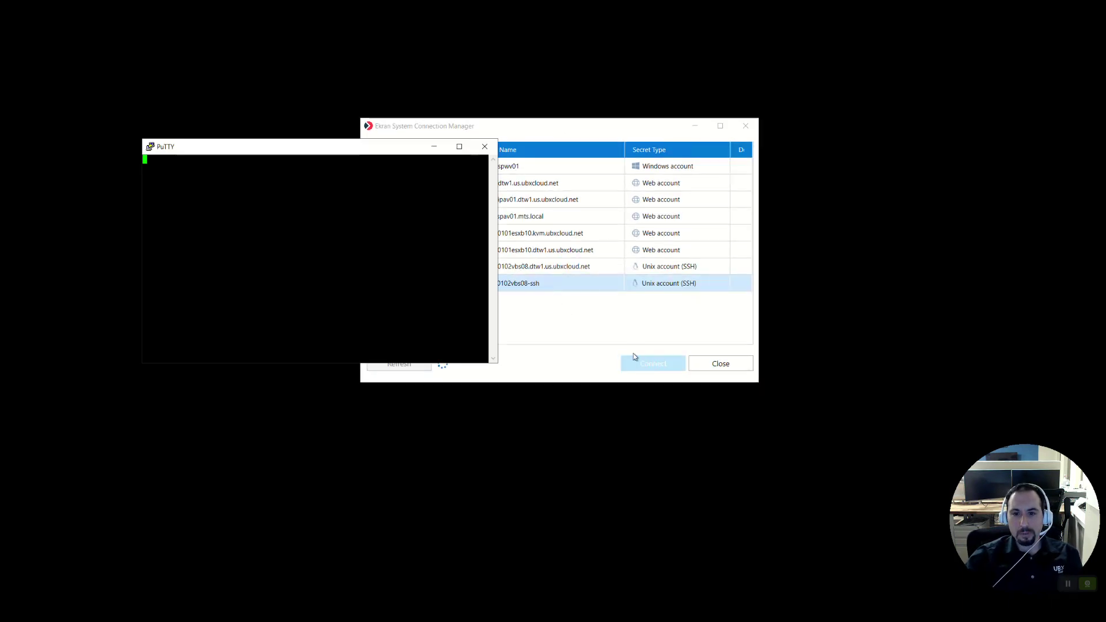
Step: Place the PuTTY window beside the Connection Manager, enlarge it and enter two empty lines at the root prompt
{"action": "left_click_drag", "start_coordinate": [345, 146], "coordinate": [323, 80]}
{"action": "left_click", "coordinate": [647, 123]}
{"action": "left_click_drag", "start_coordinate": [647, 122], "coordinate": [729, 115]}
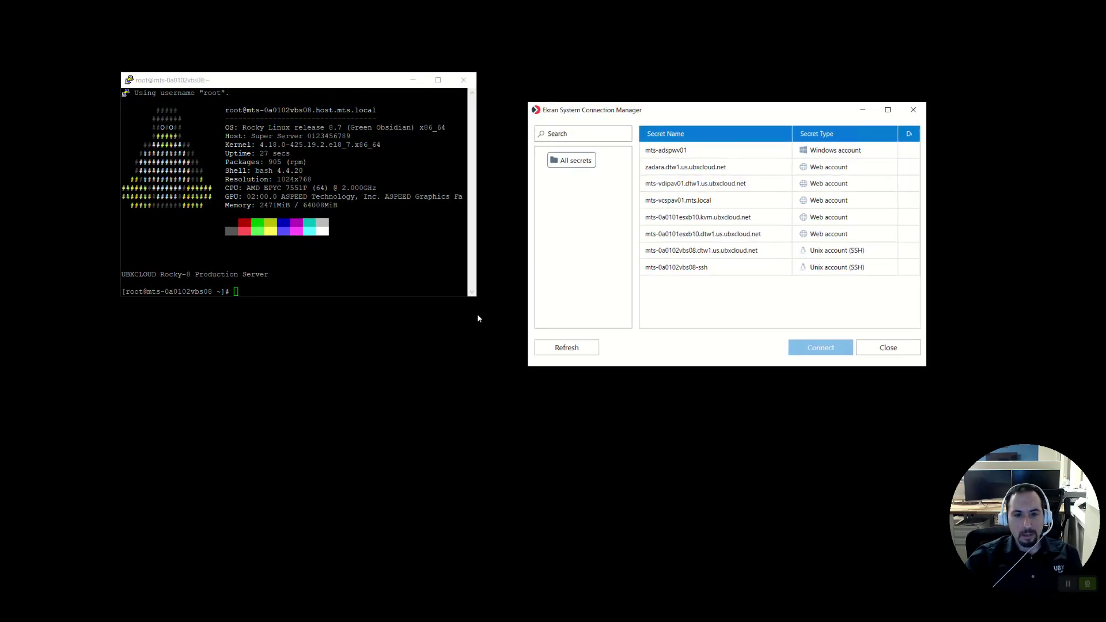
{"action": "left_click_drag", "start_coordinate": [473, 299], "coordinate": [556, 373]}
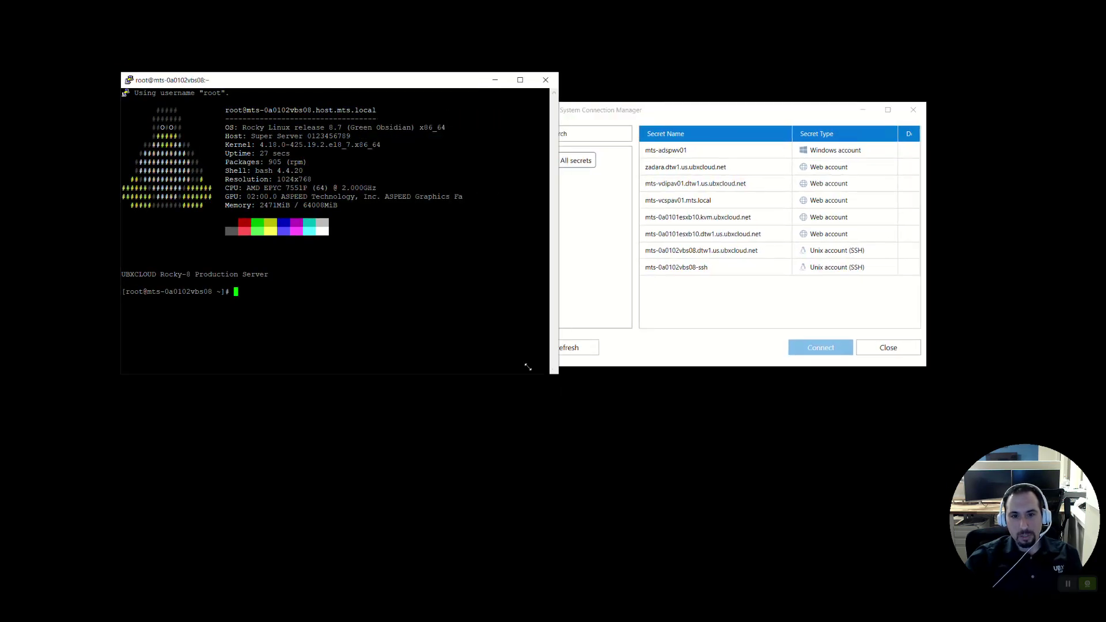
{"action": "left_click_drag", "start_coordinate": [404, 85], "coordinate": [380, 98]}
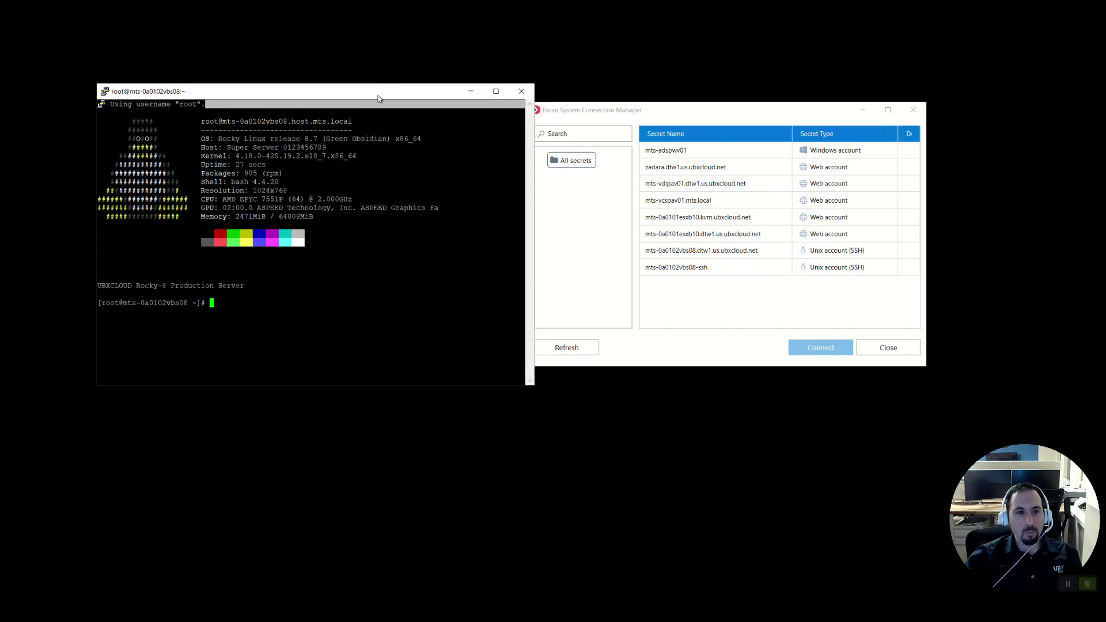
{"action": "key", "text": "Return"}
{"action": "key", "text": "Return"}
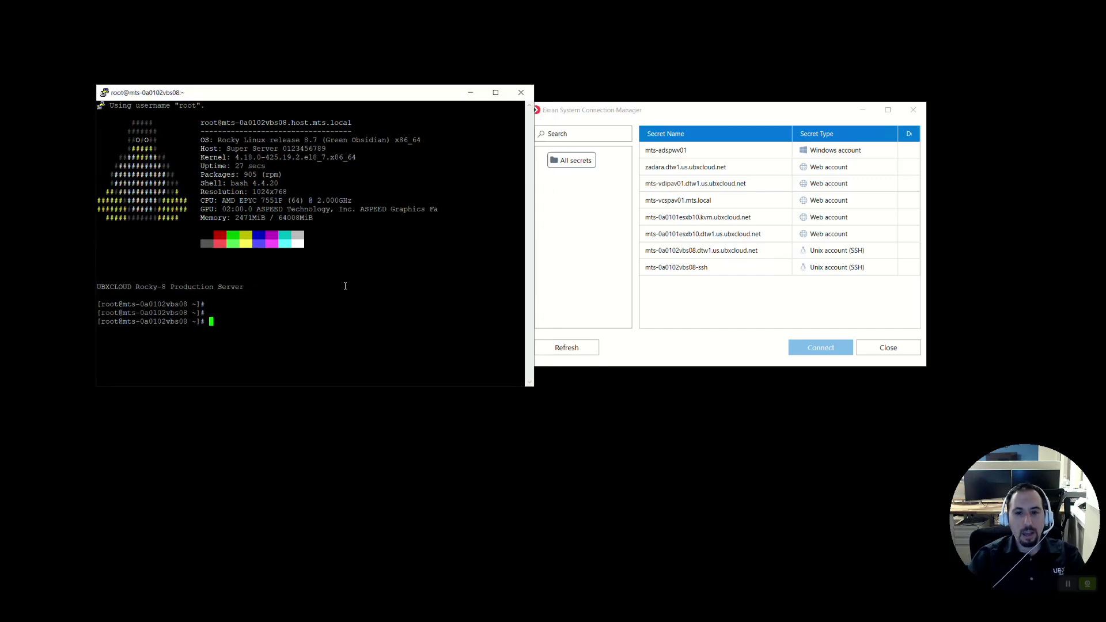
Step: Select the mts-0a0102vbs08-ssh secret and move the Connection Manager window clear of the PuTTY terminal
{"action": "left_click", "coordinate": [688, 268]}
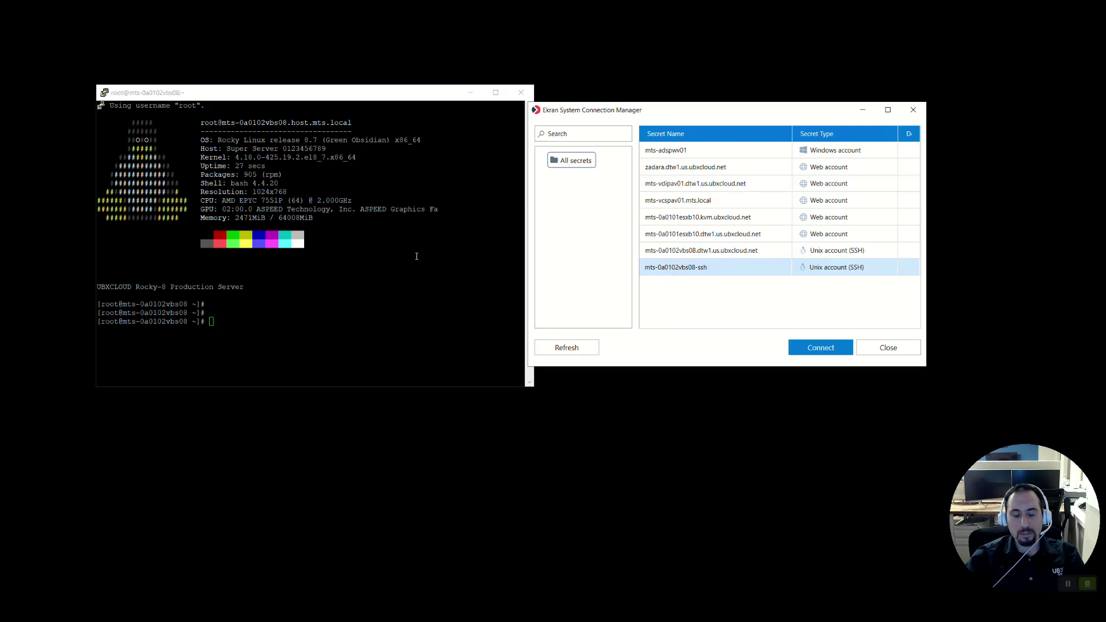
{"action": "left_click_drag", "start_coordinate": [800, 114], "coordinate": [864, 123]}
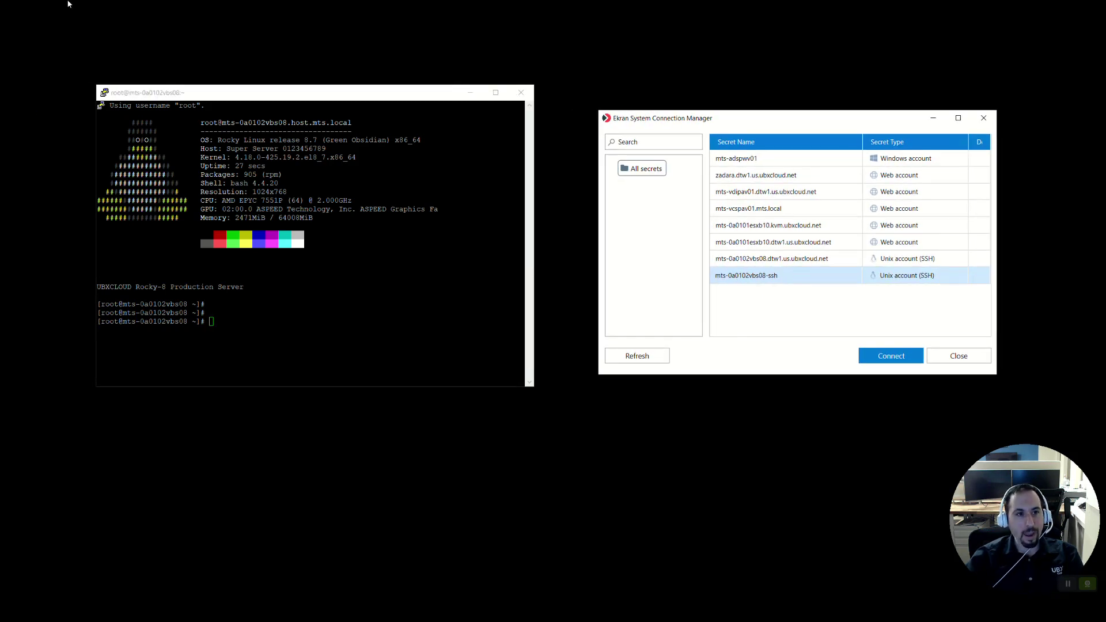
{"action": "left_click_drag", "start_coordinate": [771, 118], "coordinate": [761, 113]}
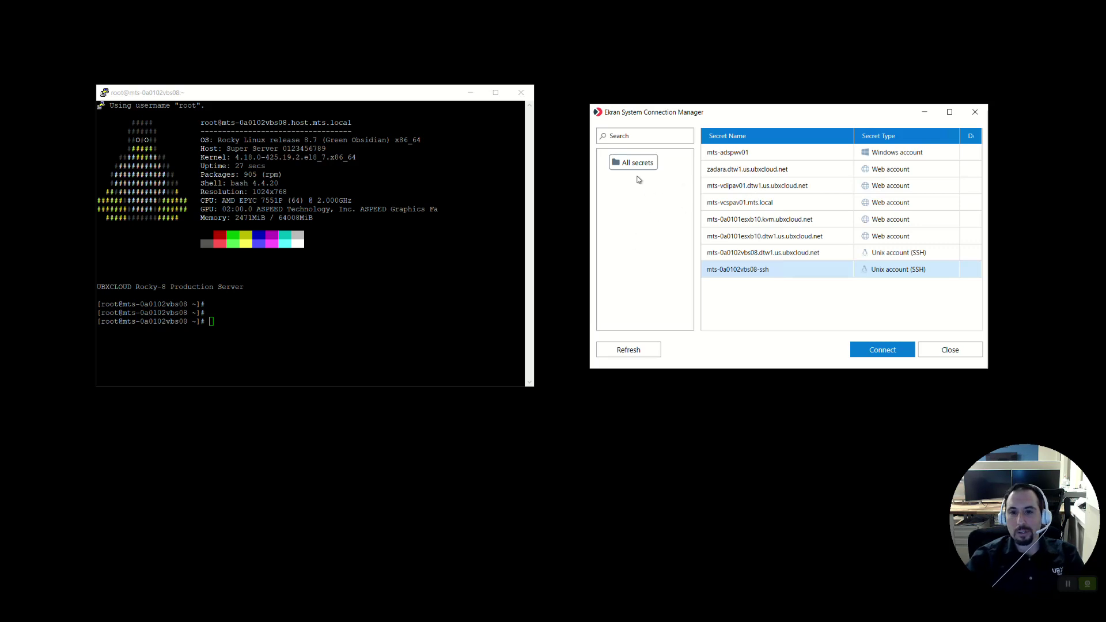
Step: Filter the secrets list by "mts" and clear the search
{"action": "left_click", "coordinate": [636, 142]}
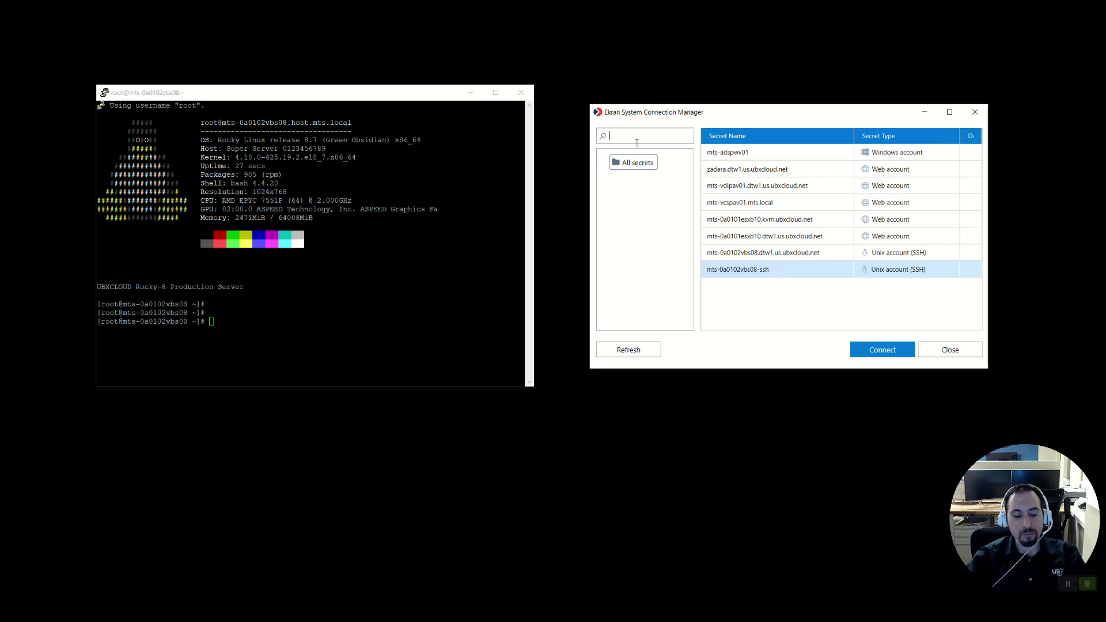
{"action": "type", "text": "mts"}
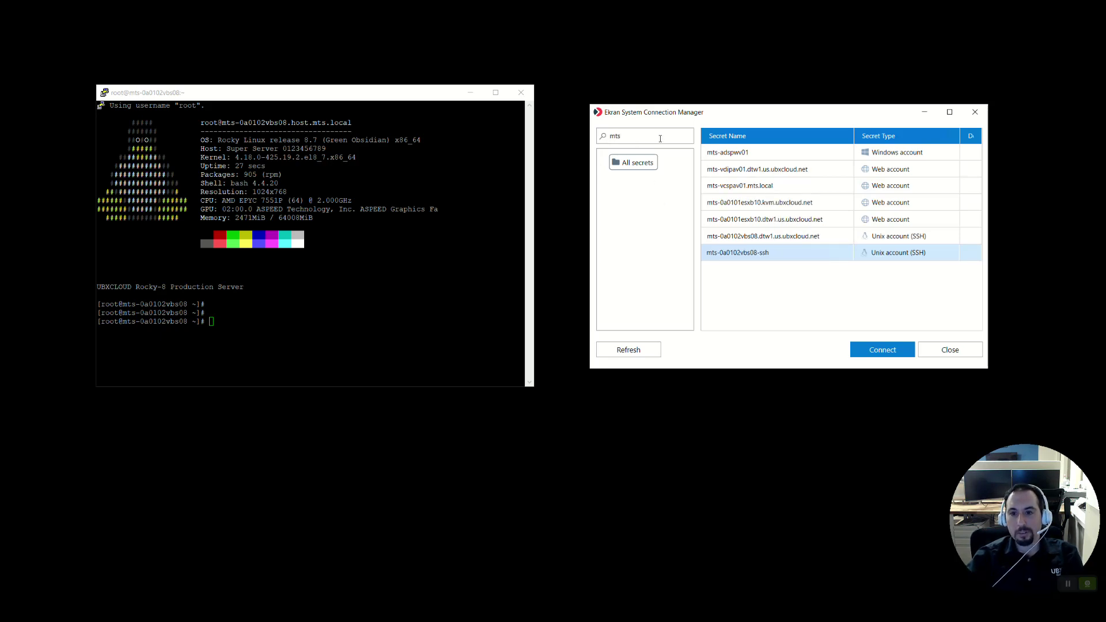
{"action": "key", "text": "BackSpace"}
{"action": "key", "text": "BackSpace"}
{"action": "key", "text": "BackSpace"}
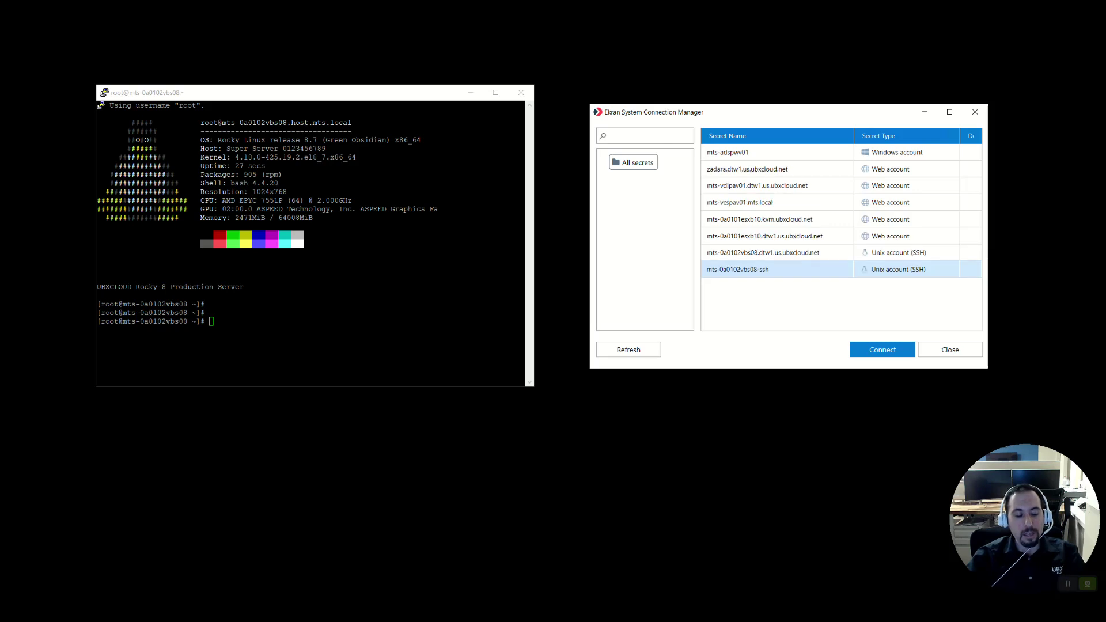
Step: Filter the secrets list by "vbs08" and clear the search to list all secrets
{"action": "type", "text": "vbs08"}
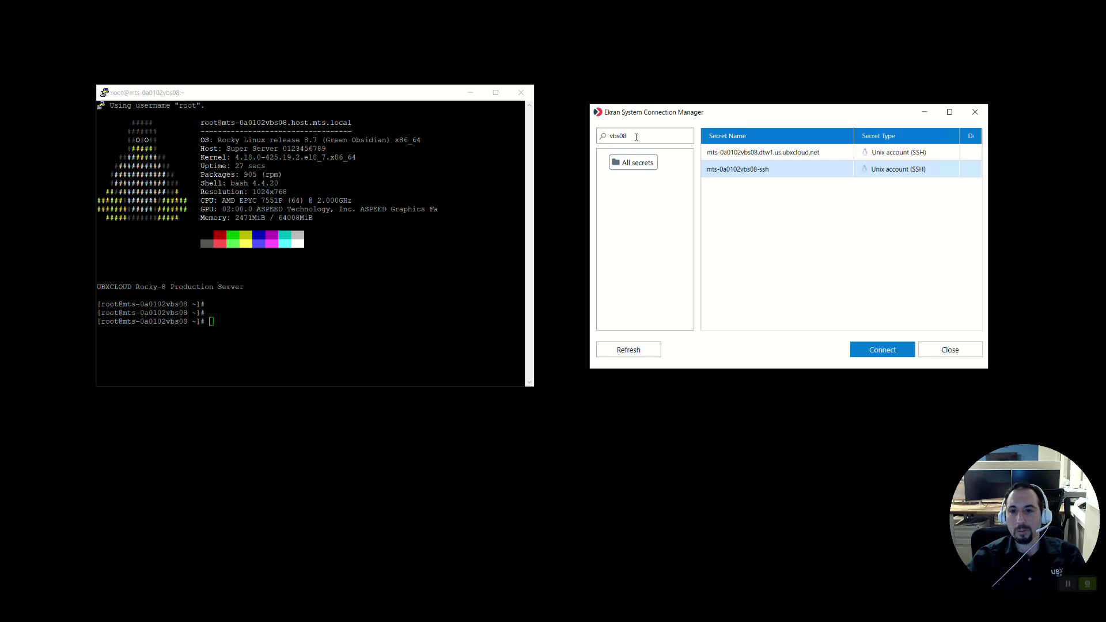
{"action": "left_click_drag", "start_coordinate": [627, 136], "coordinate": [603, 137]}
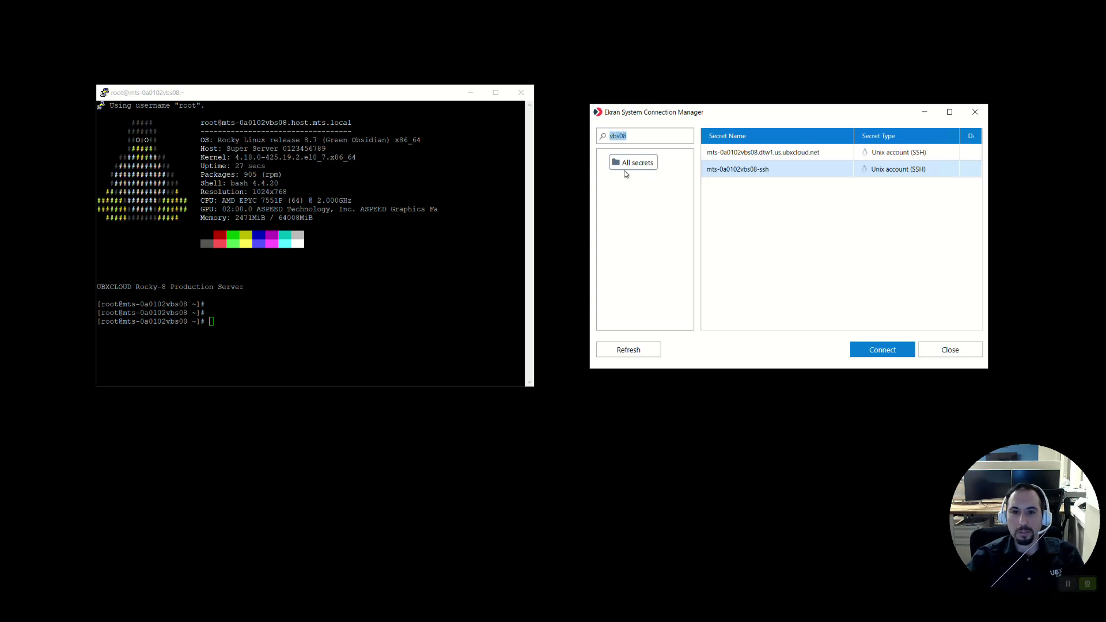
{"action": "key", "text": "BackSpace"}
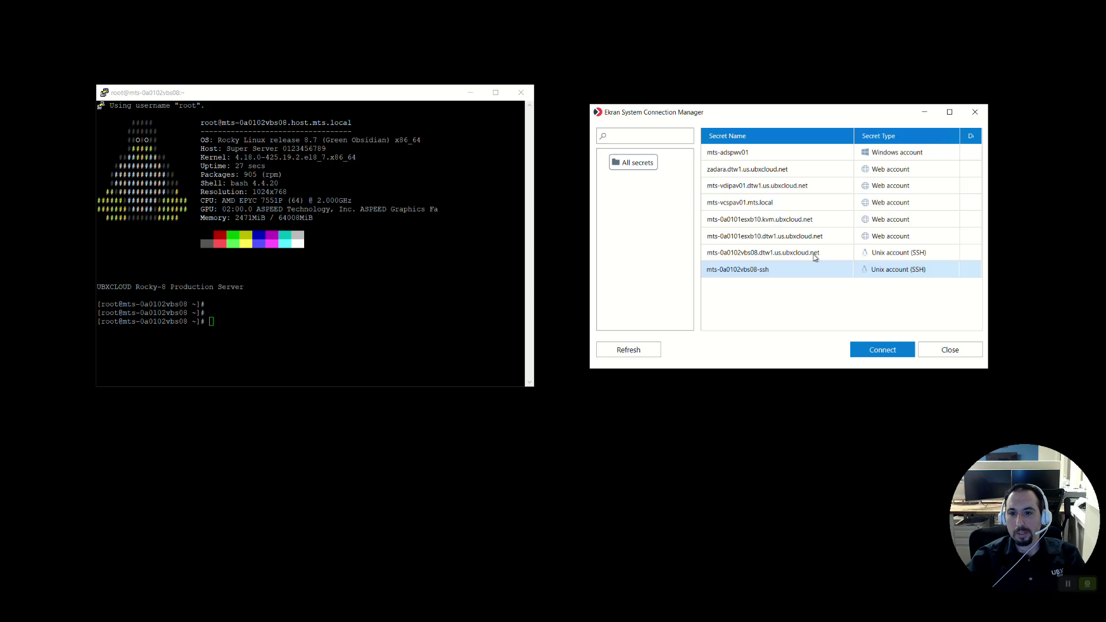